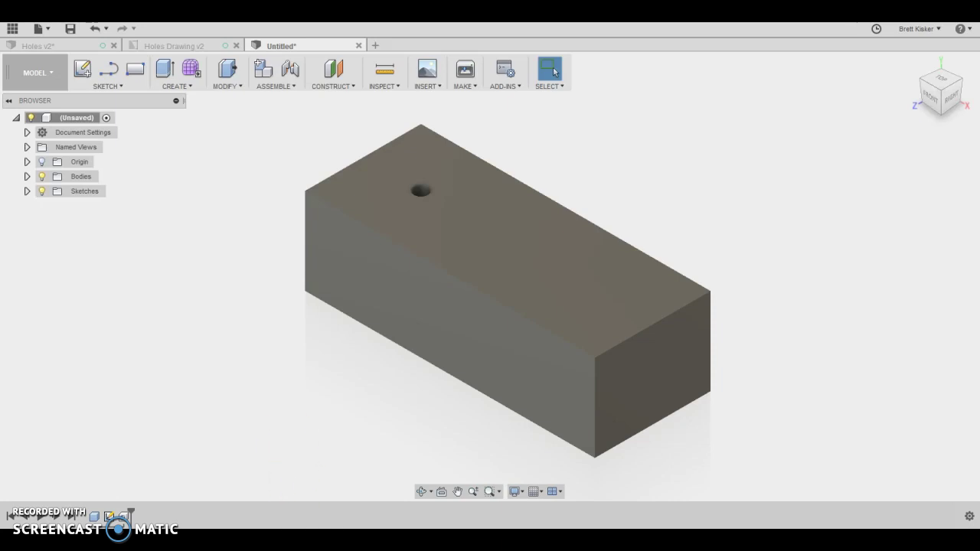
# Bring the PDF drawing forward and scroll to the hole callouts and Section A-A
pyautogui.hotkey('alt', 'Tab')
pyautogui.click(456, 476)
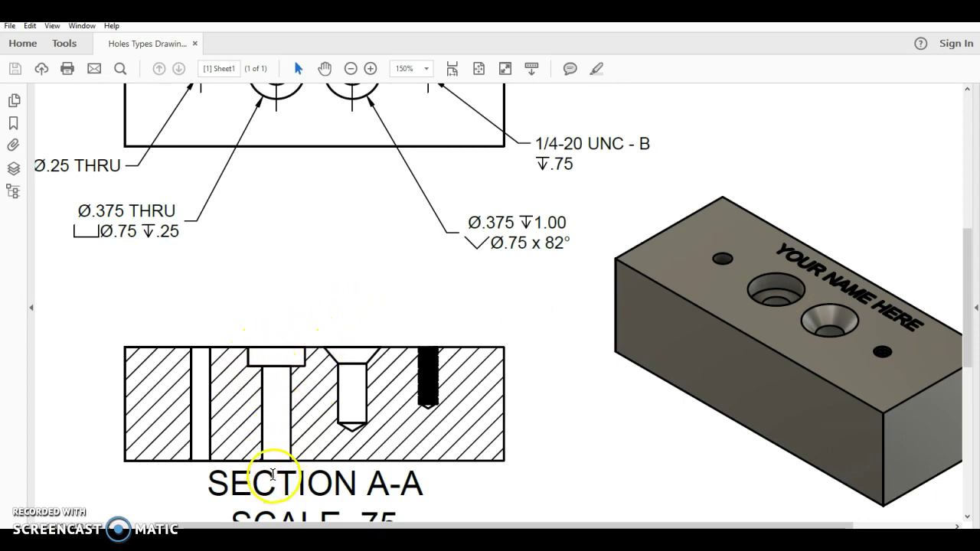
pyautogui.scroll(3, 208, 332)
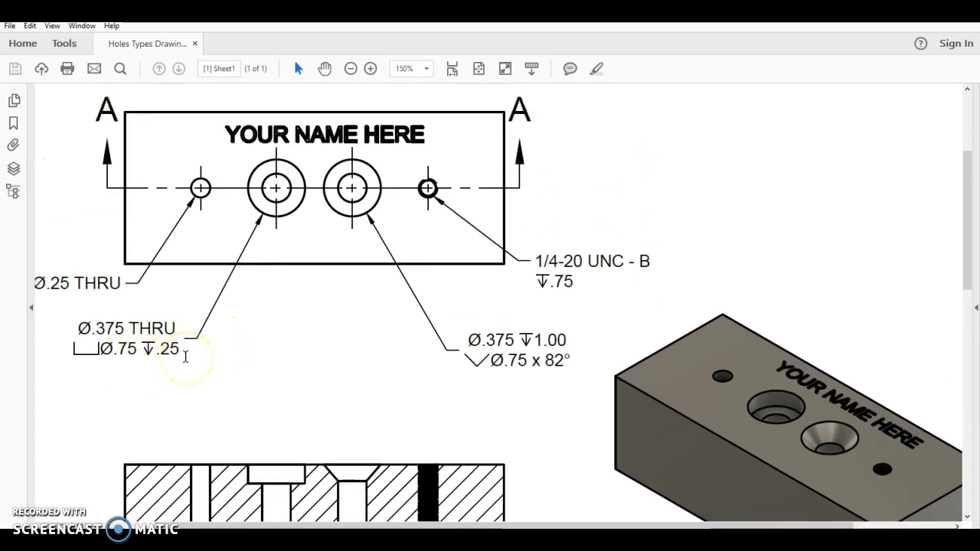
pyautogui.scroll(-1, 185, 356)
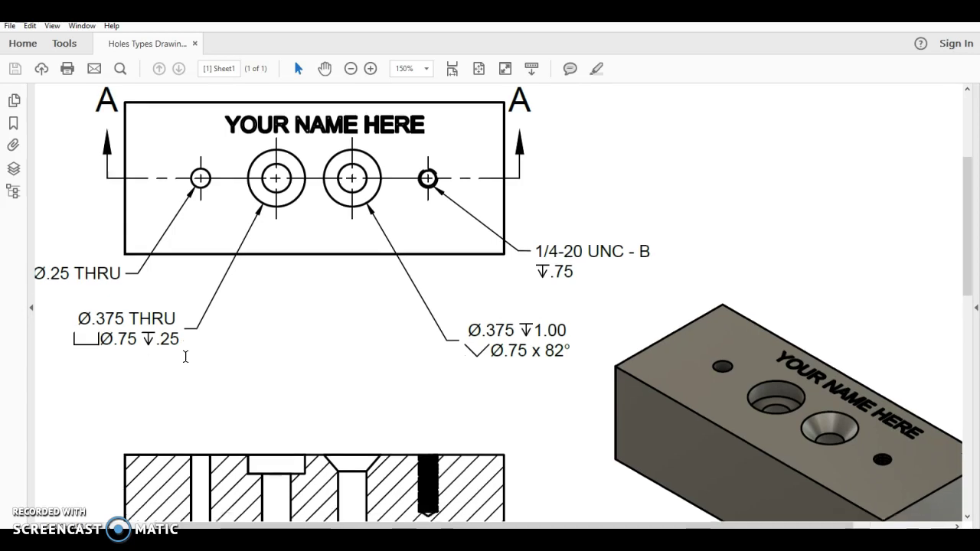
pyautogui.scroll(-1, 185, 363)
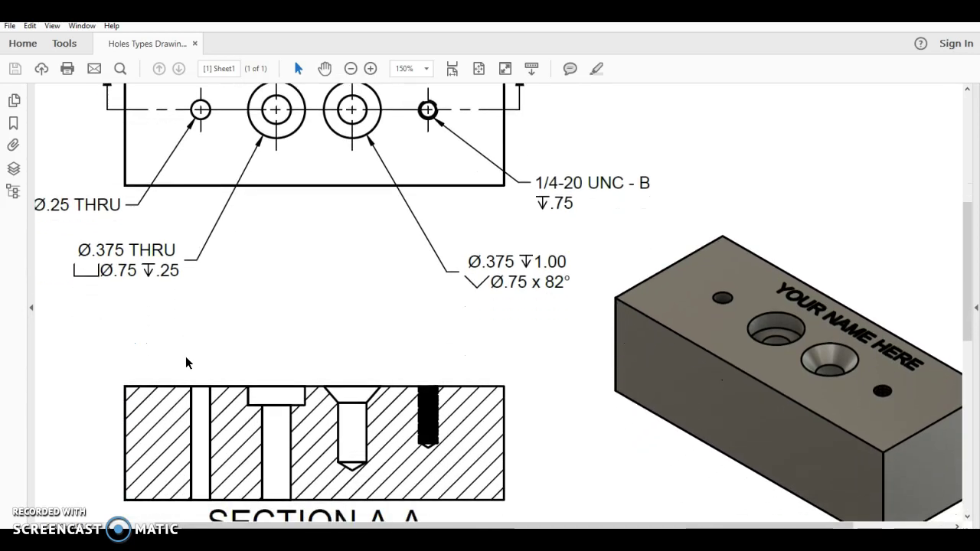
# Highlight the Ø symbol, THRU, and Ø.375 in the Ø.375 THRU counterbore callout
pyautogui.moveTo(80, 249); pyautogui.dragTo(92, 250)
pyautogui.click(101, 327)
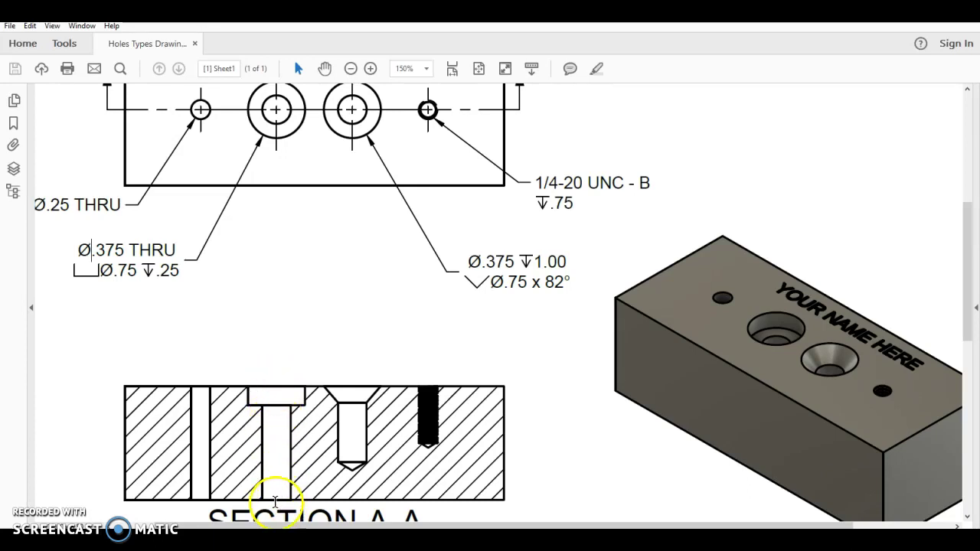
pyautogui.moveTo(129, 249); pyautogui.dragTo(174, 250)
pyautogui.click(77, 253)
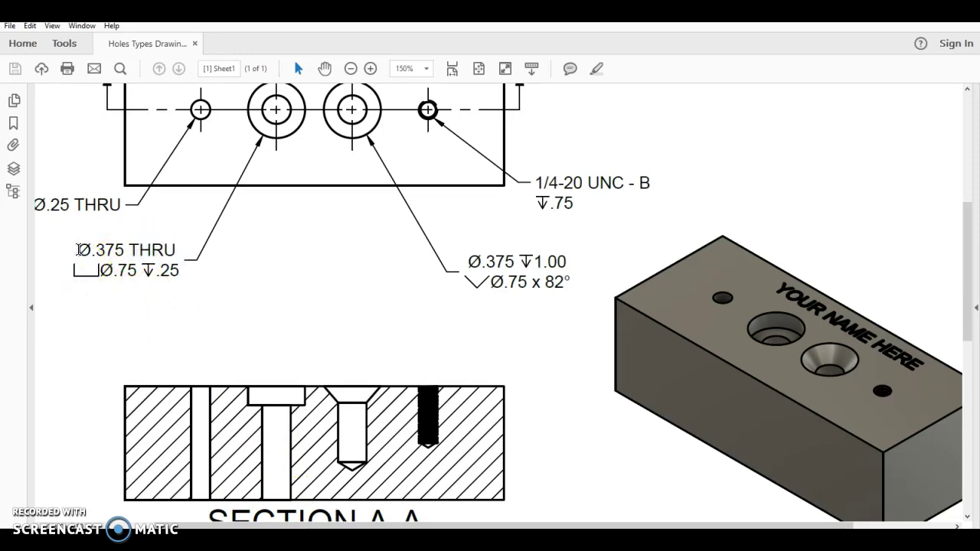
pyautogui.moveTo(77, 251); pyautogui.dragTo(158, 252)
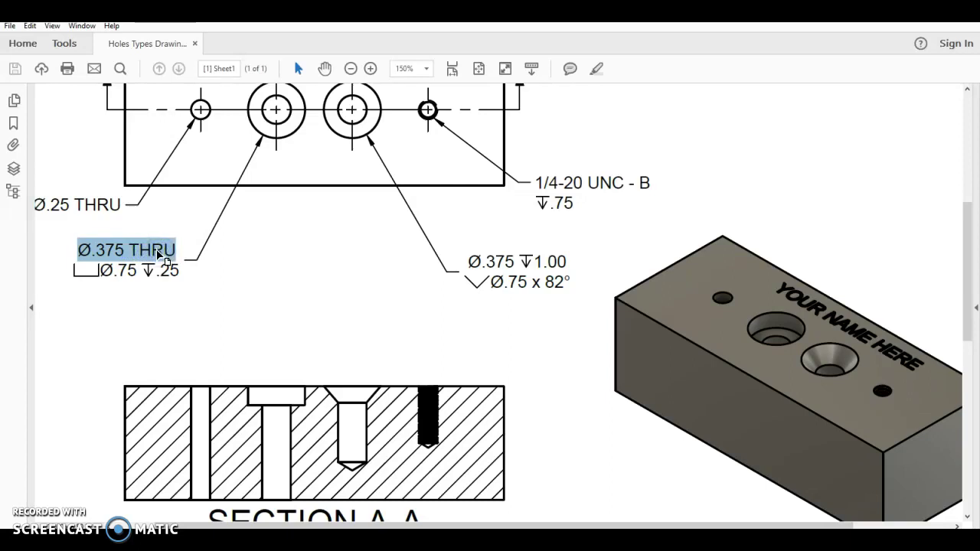
# Highlight the Ø.75 counterbore diameter in the callout, then return to the Fusion 360 block
pyautogui.click(153, 296)
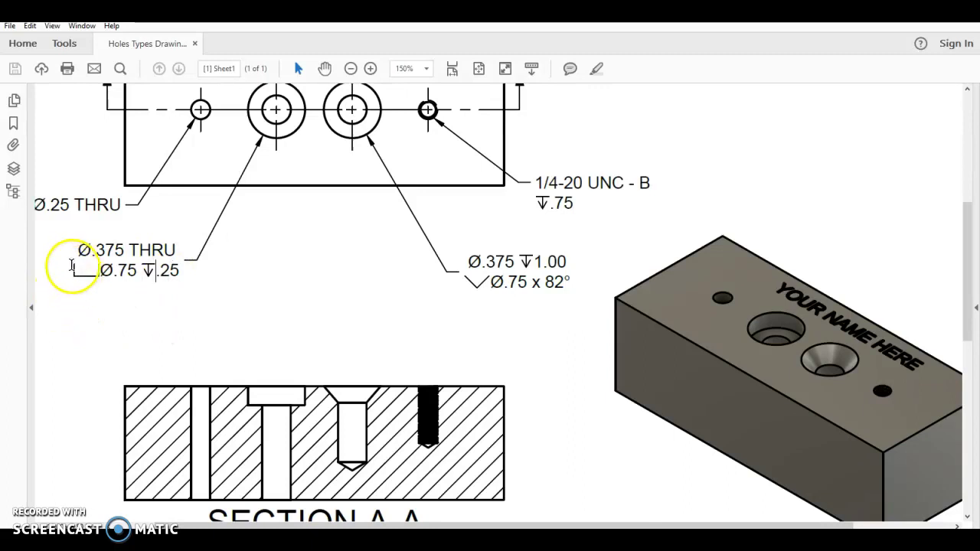
pyautogui.click(95, 274)
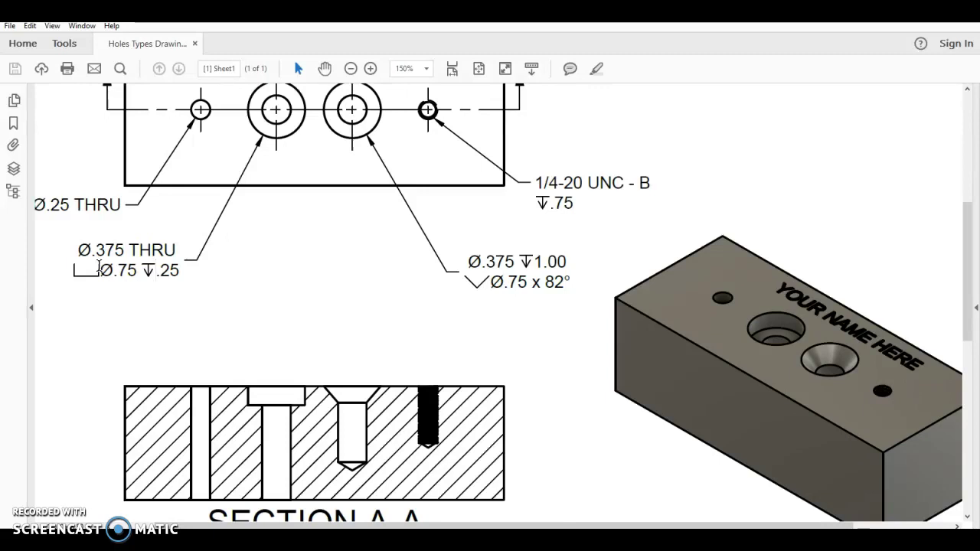
pyautogui.moveTo(101, 268); pyautogui.dragTo(136, 270)
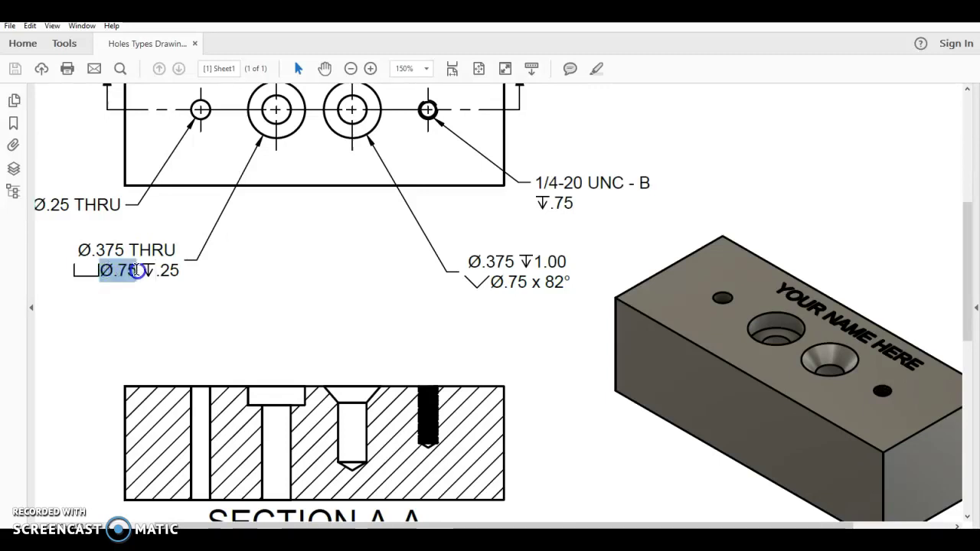
pyautogui.click(169, 345)
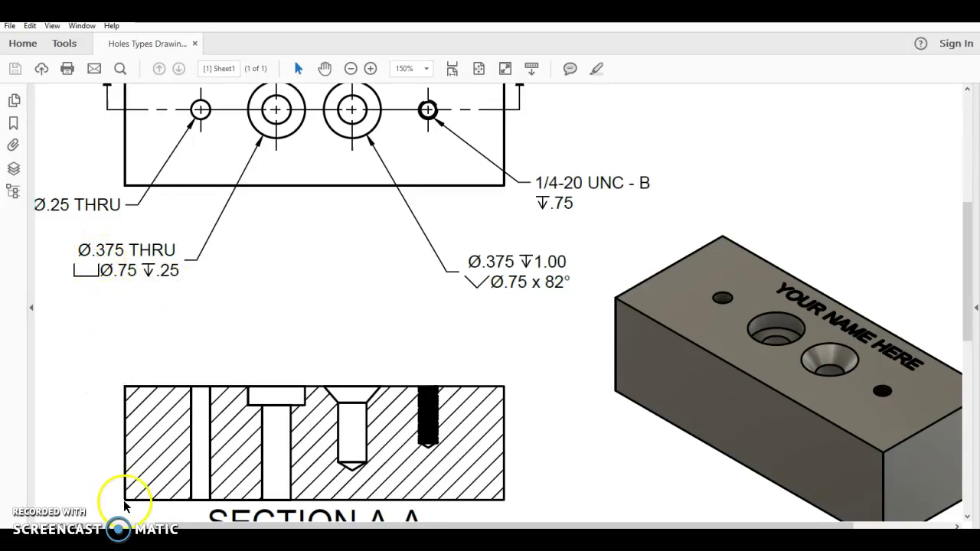
pyautogui.click(157, 417)
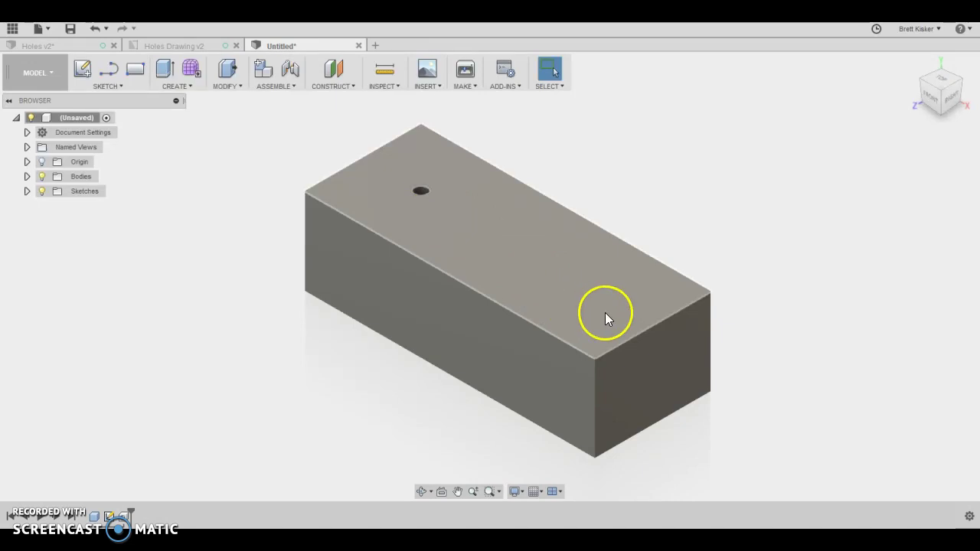
# Expand Sketches and turn on Sketch2 so its points show on the block's top face
pyautogui.click(27, 191)
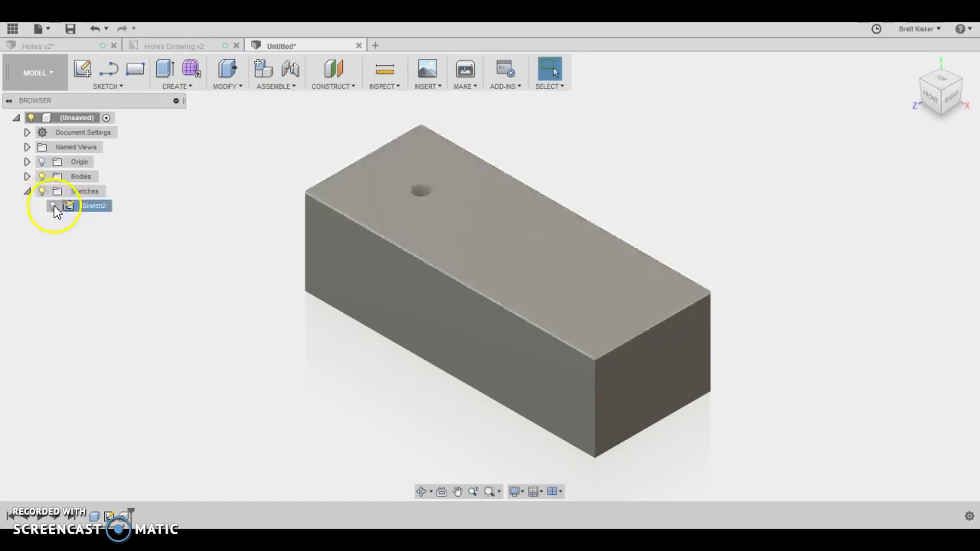
pyautogui.click(51, 206)
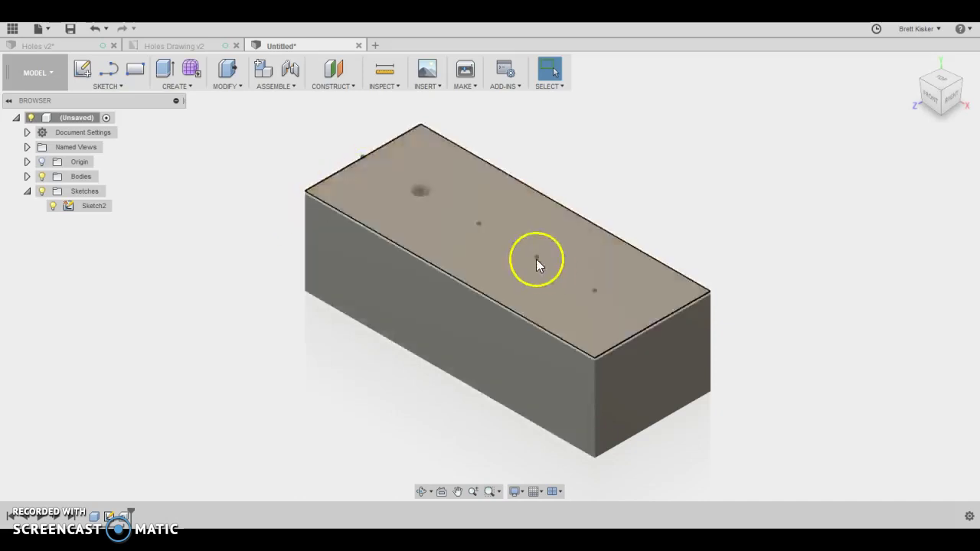
pyautogui.click(403, 219)
# Start a hole at the second sketch point and set its type to Counterbore
pyautogui.click(232, 138)
pyautogui.press('h')
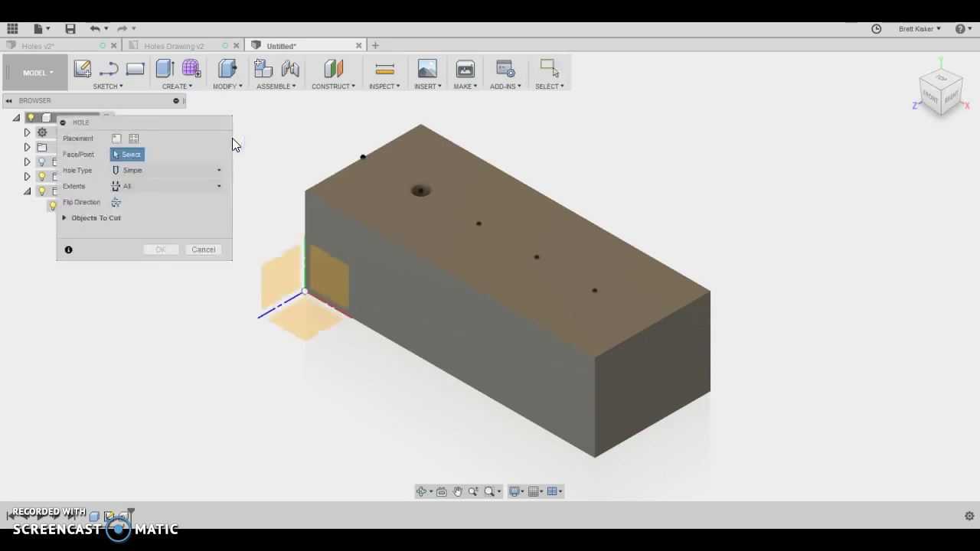
pyautogui.click(478, 223)
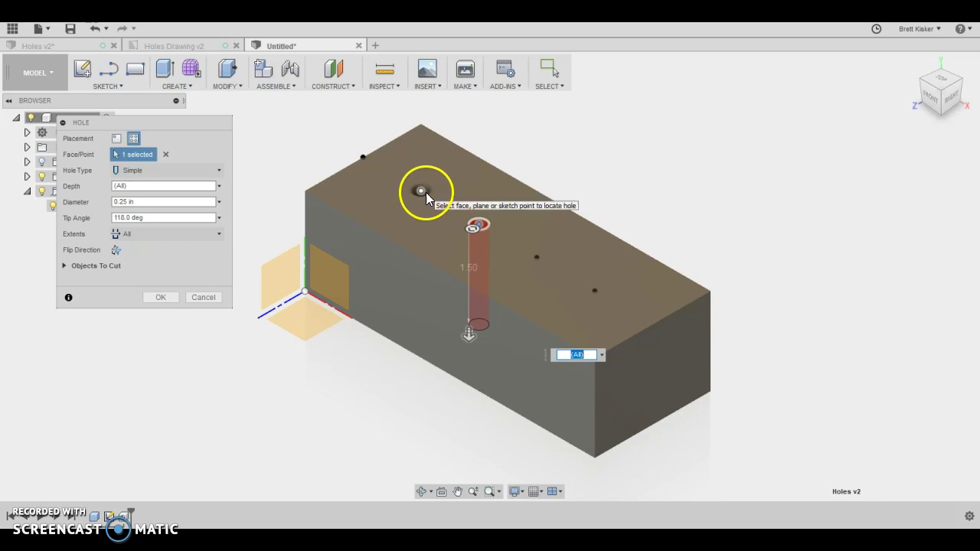
pyautogui.click(181, 171)
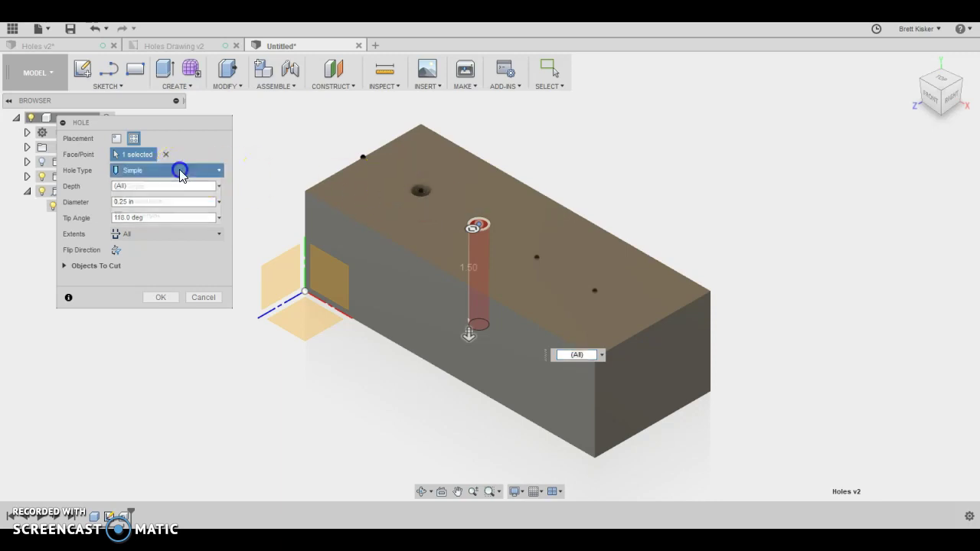
pyautogui.click(138, 201)
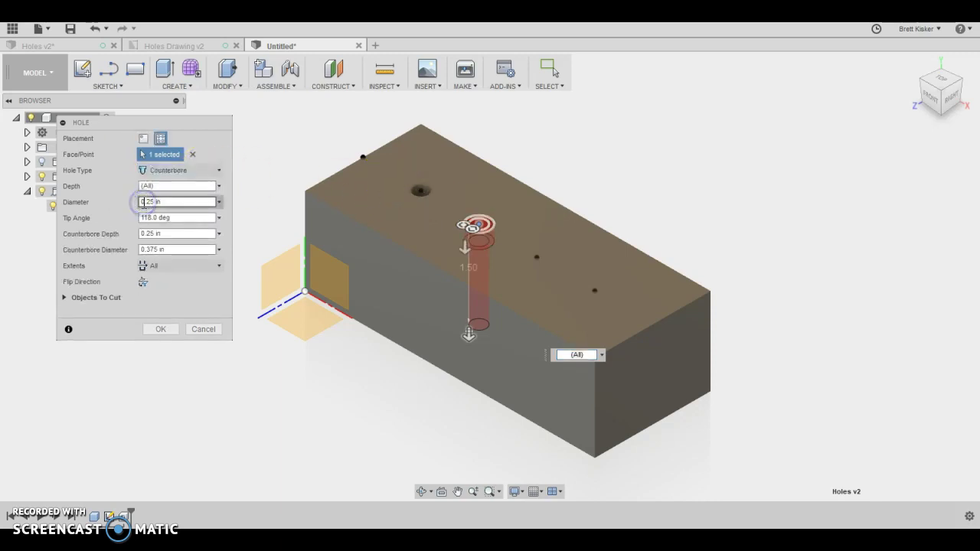
# Set hole diameter to .375 in, keep 0.25 in counterbore depth, counterbore diameter .75
pyautogui.click(172, 187)
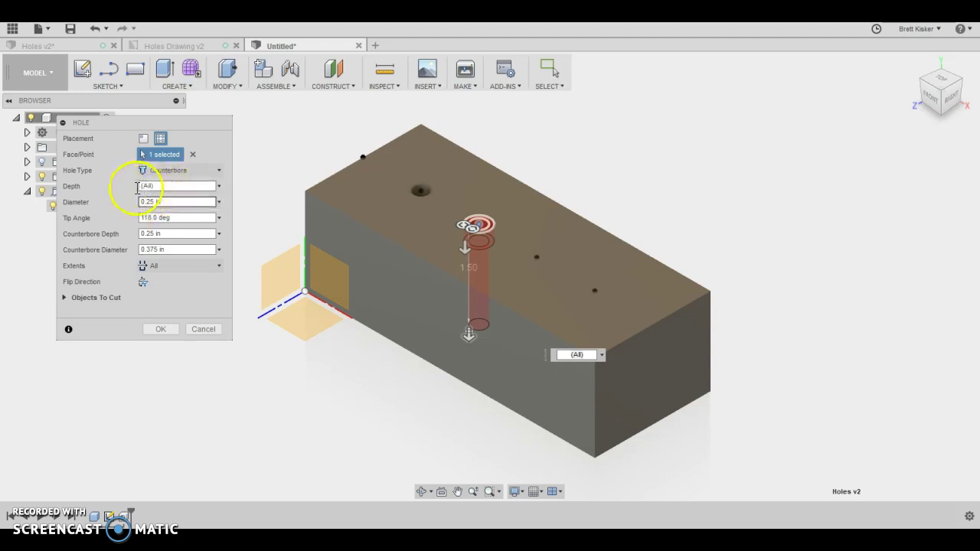
pyautogui.click(171, 201)
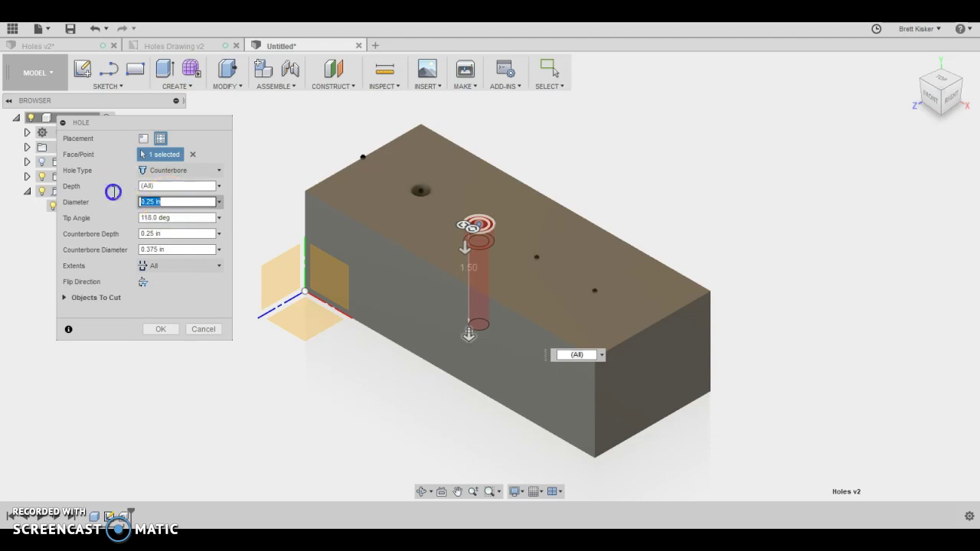
pyautogui.press('BackSpace')
pyautogui.write('.375')
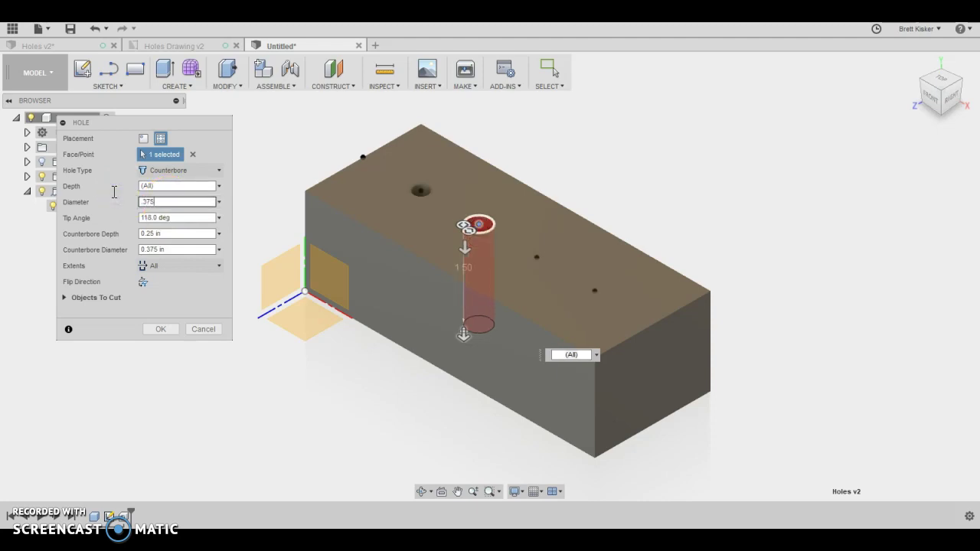
pyautogui.click(153, 218)
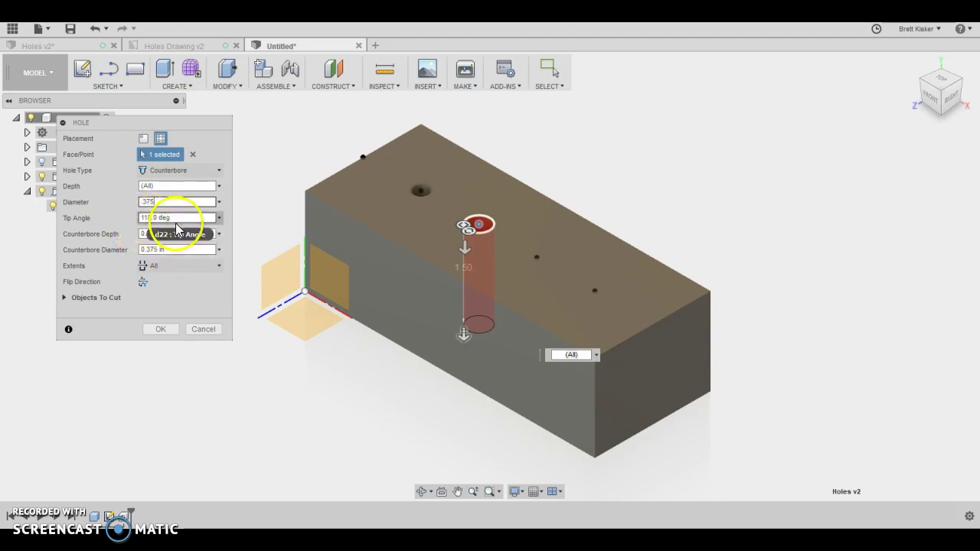
pyautogui.click(168, 235)
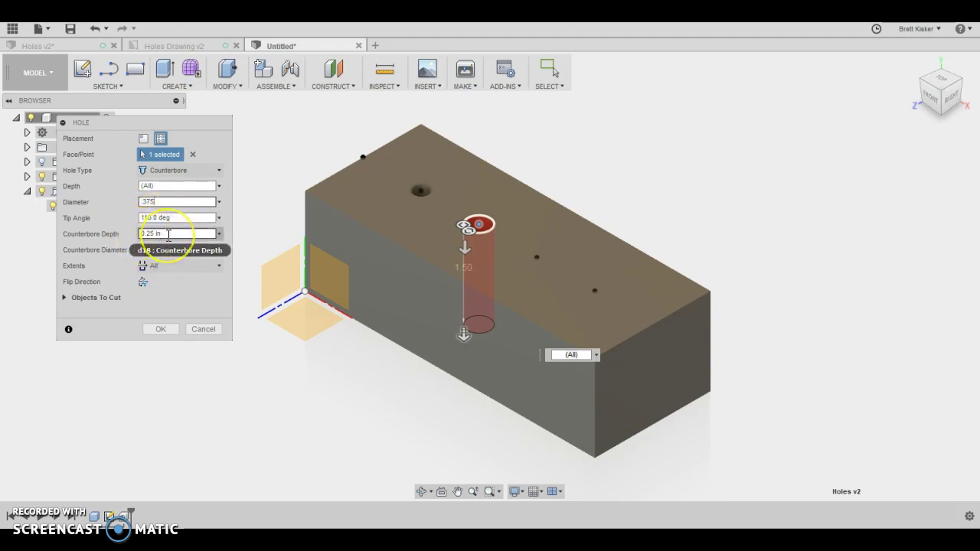
pyautogui.click(140, 236)
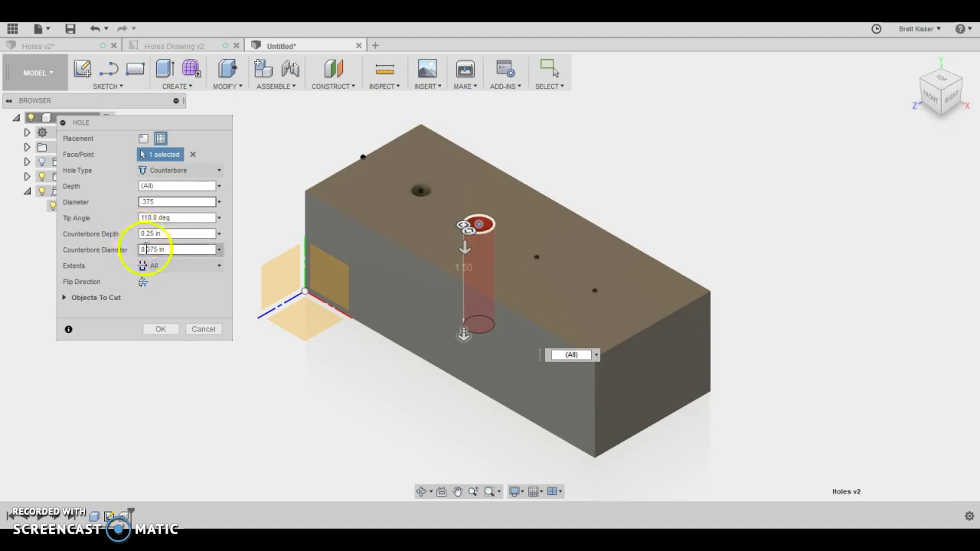
pyautogui.click(120, 251)
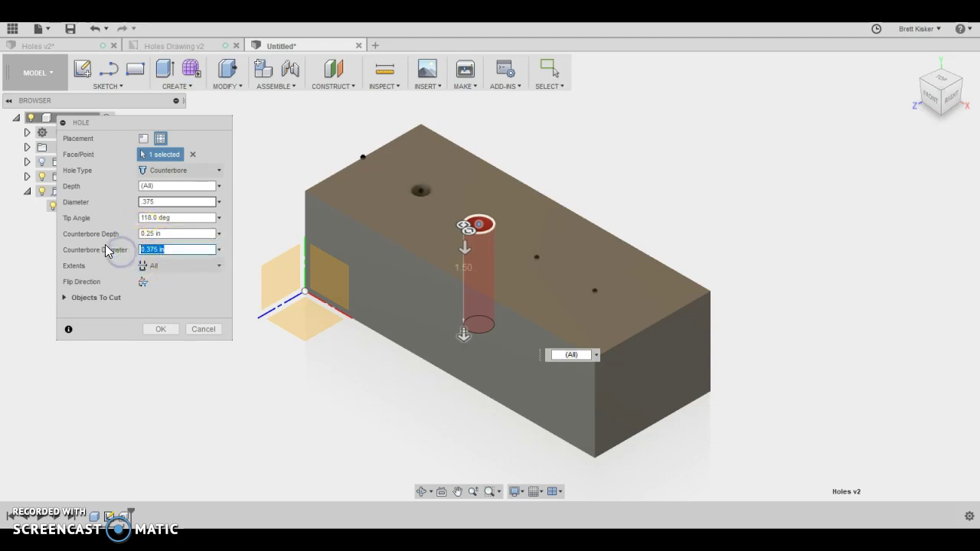
pyautogui.write('.75')
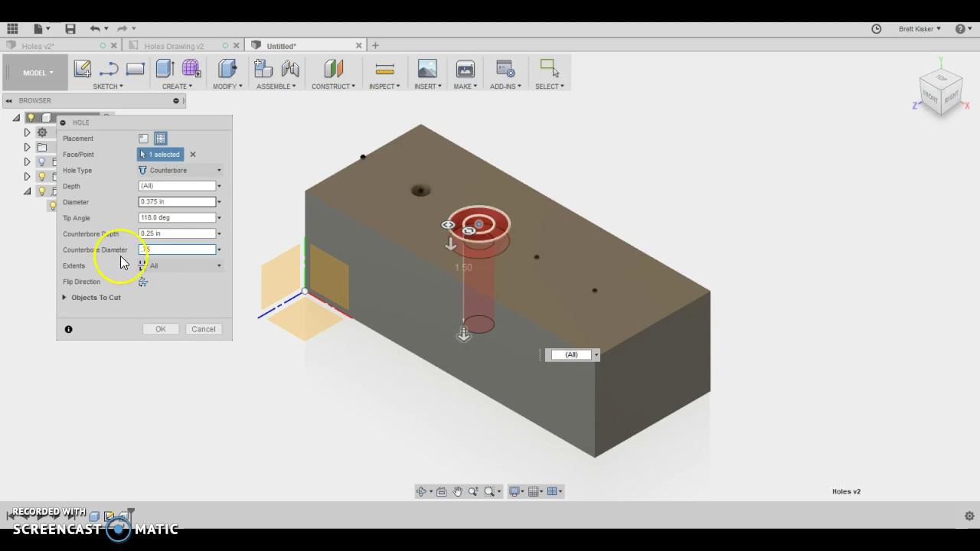
pyautogui.hotkey('alt', 'Tab')
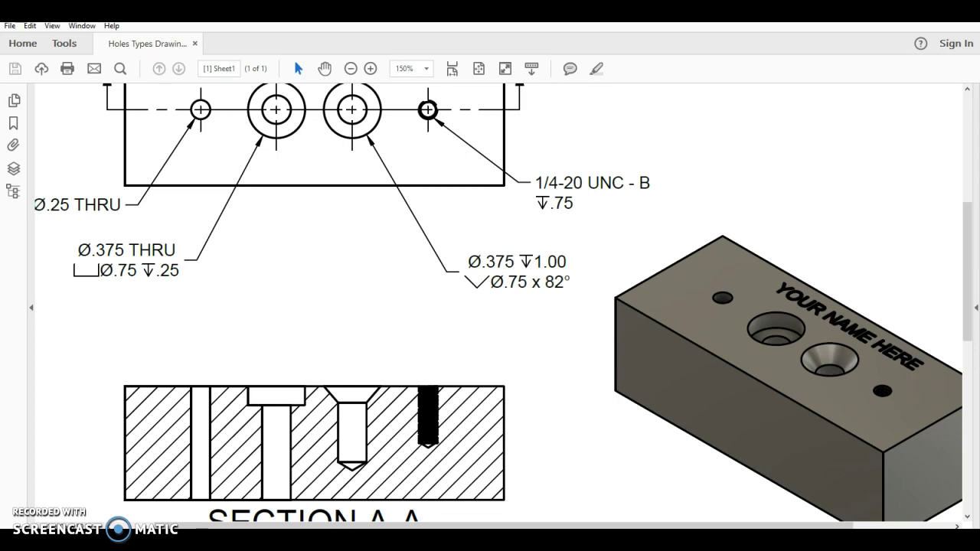
pyautogui.moveTo(89, 251); pyautogui.dragTo(108, 255)
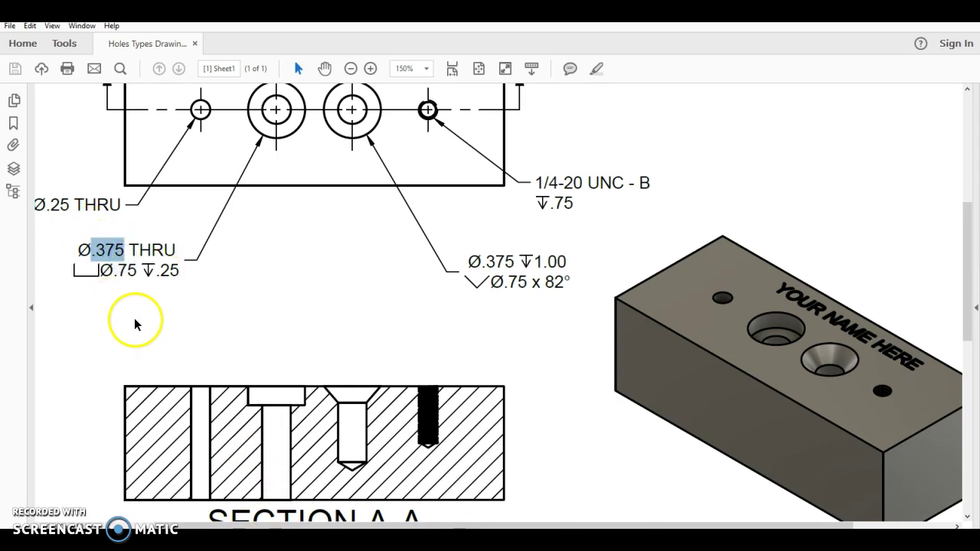
pyautogui.moveTo(114, 270); pyautogui.dragTo(136, 271)
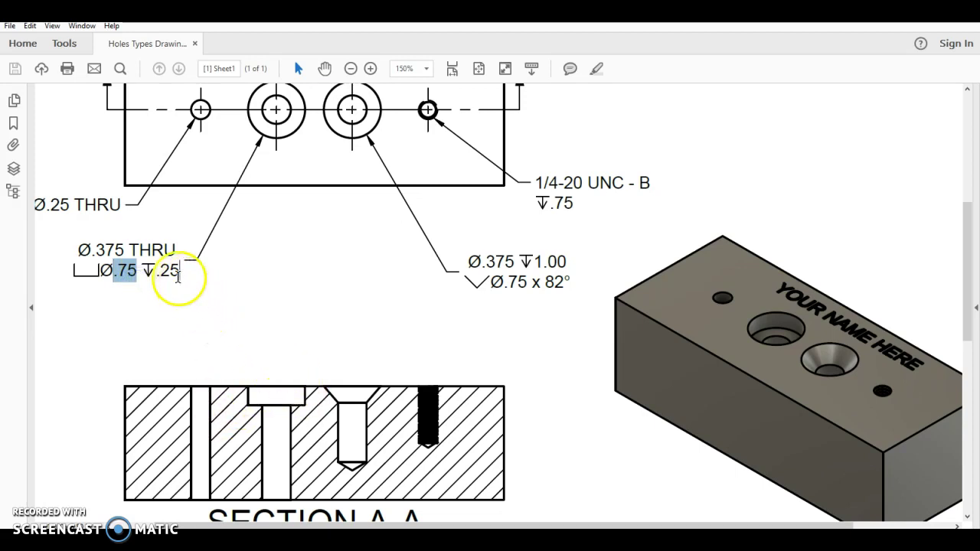
pyautogui.moveTo(177, 272); pyautogui.dragTo(128, 250)
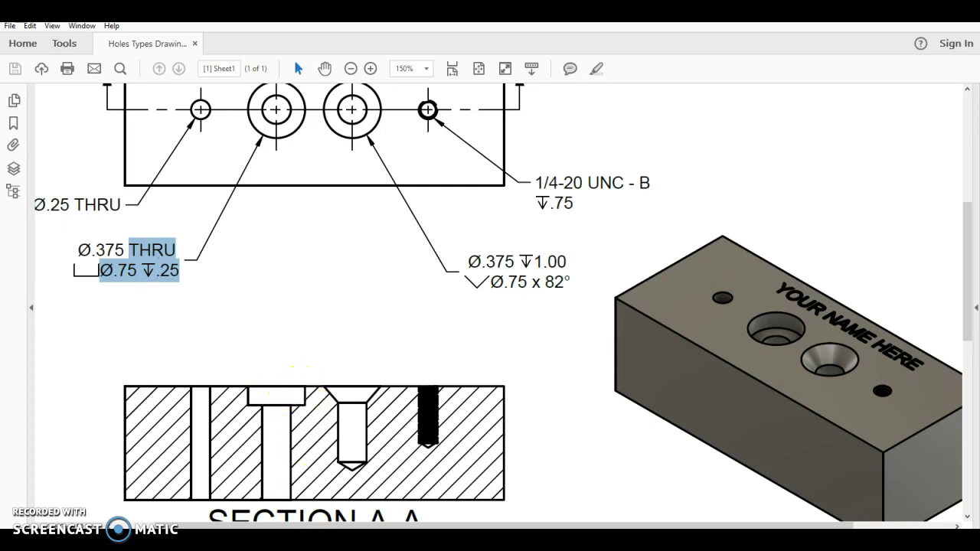
# Confirm the counterbore hole in the Hole dialog and orbit the block to inspect it
pyautogui.hotkey('alt', 'Tab')
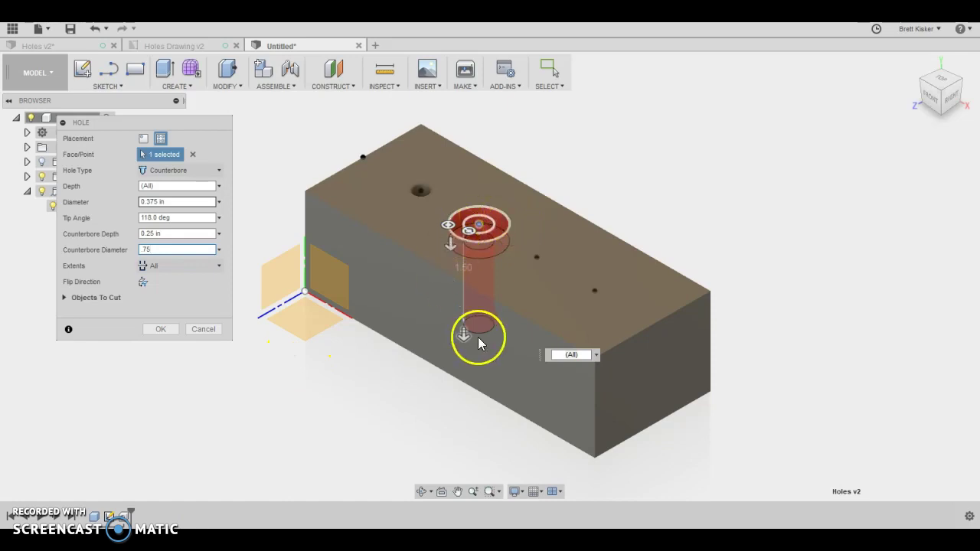
pyautogui.click(170, 332)
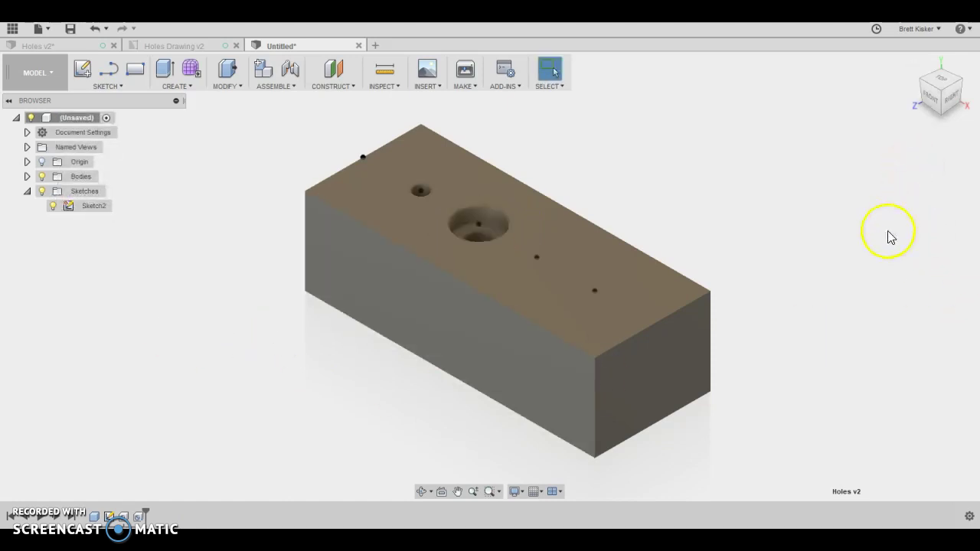
pyautogui.moveTo(880, 258)
pyautogui.keyDown('shift'); pyautogui.mouseDown(button='middle')
pyautogui.moveTo(868, 147)
pyautogui.moveTo(857, 204)
pyautogui.moveTo(882, 251)
pyautogui.mouseUp(button='middle'); pyautogui.keyUp('shift')
pyautogui.click(305, 214)
pyautogui.click(258, 203)
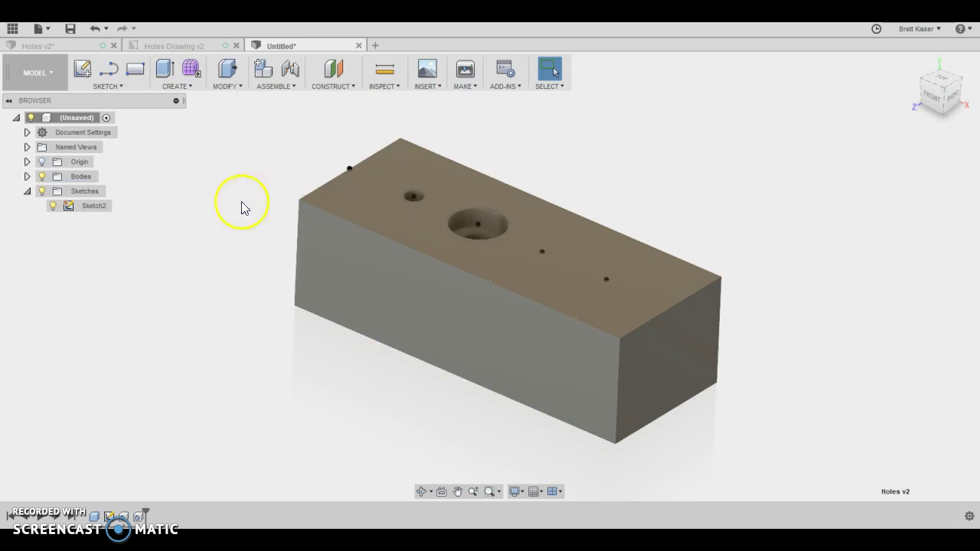
# Hide and then re-show Sketch2's points to check the finished hole on the top face
pyautogui.click(51, 209)
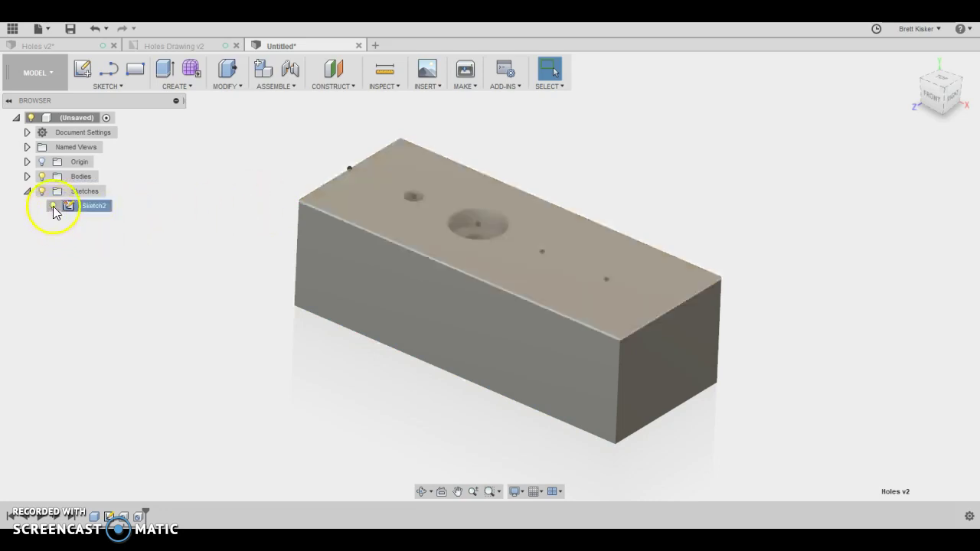
pyautogui.click(52, 205)
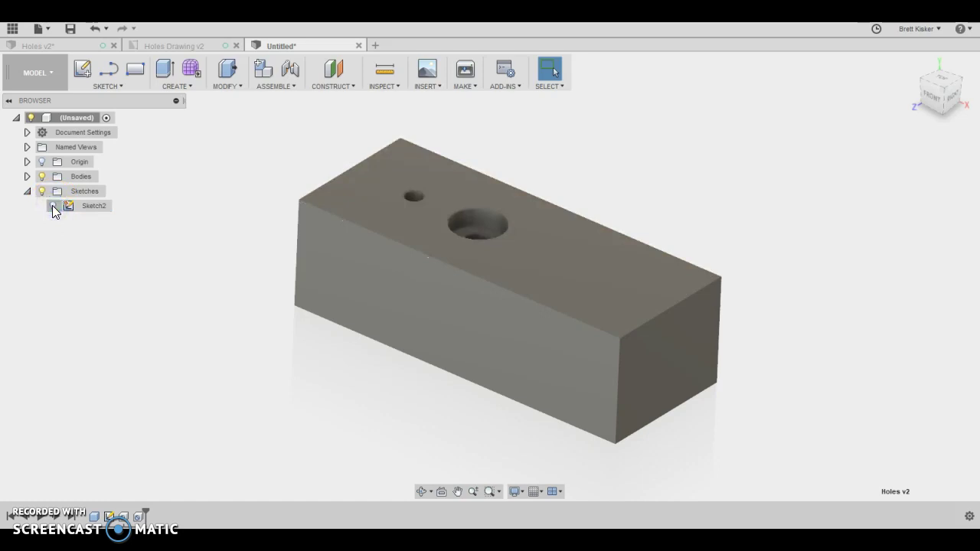
pyautogui.click(52, 205)
pyautogui.click(430, 192)
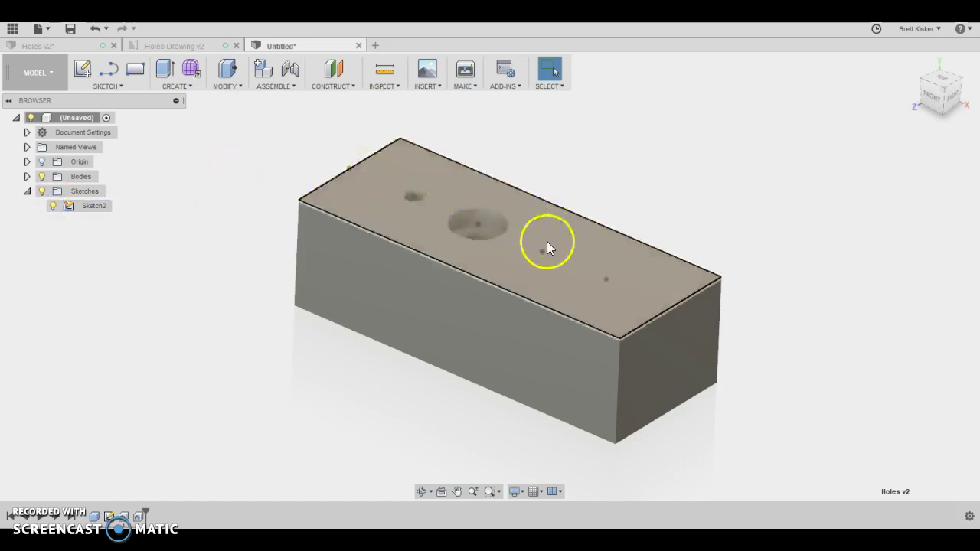
pyautogui.press('Escape')
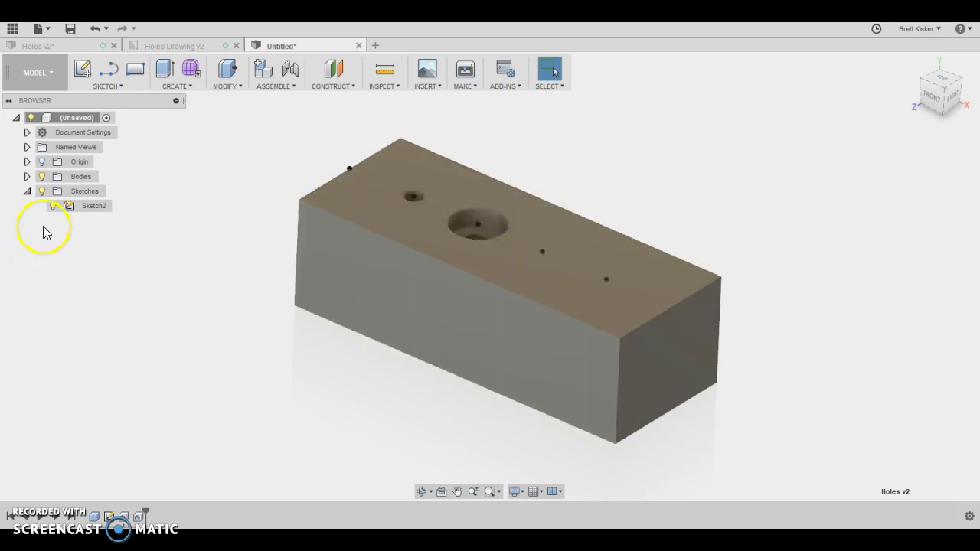
pyautogui.click(260, 392)
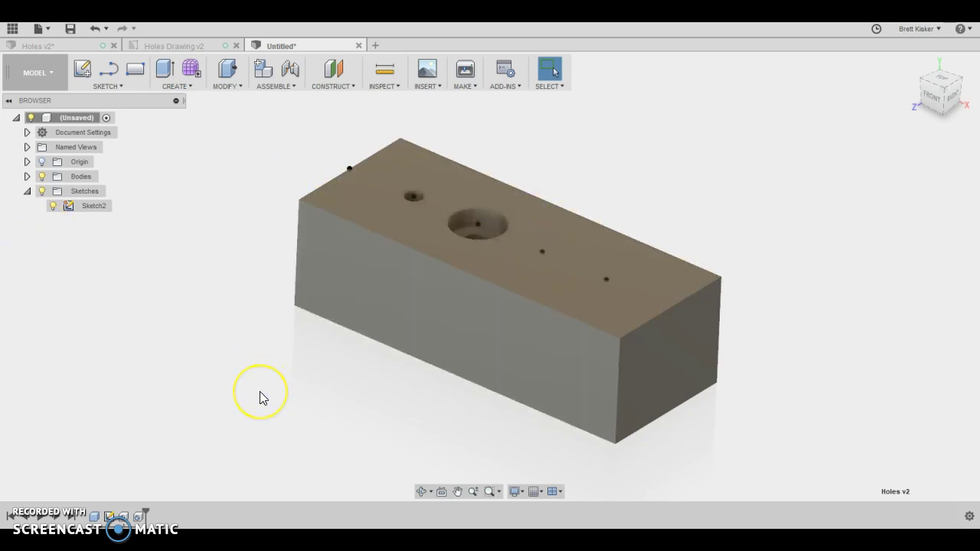